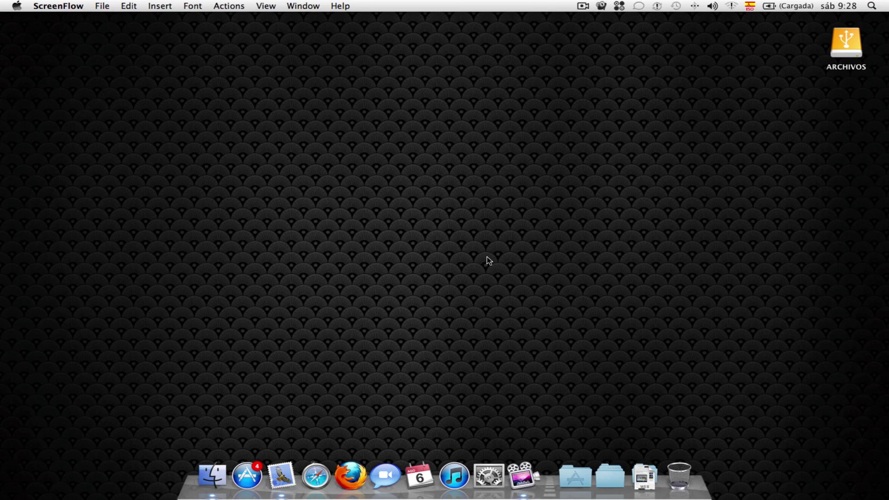
Search the Mac for "on" and launch OnyX from the results
key(super+space)
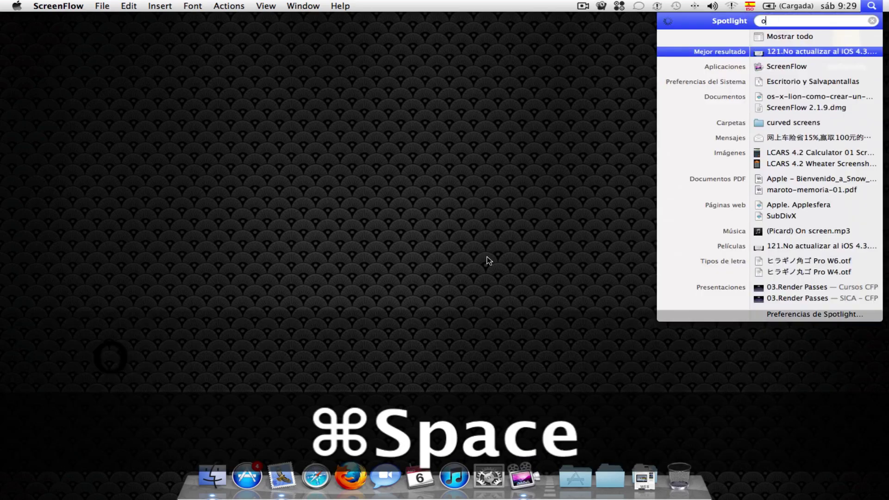
text(on)
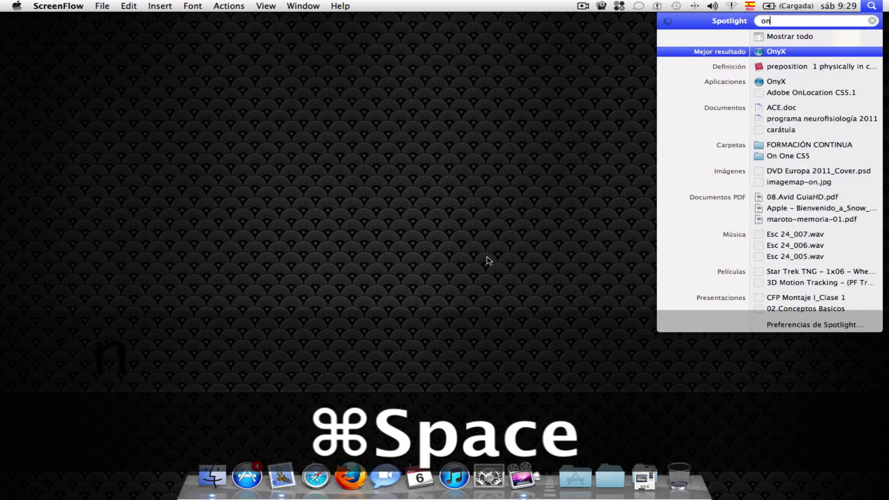
key(Return)
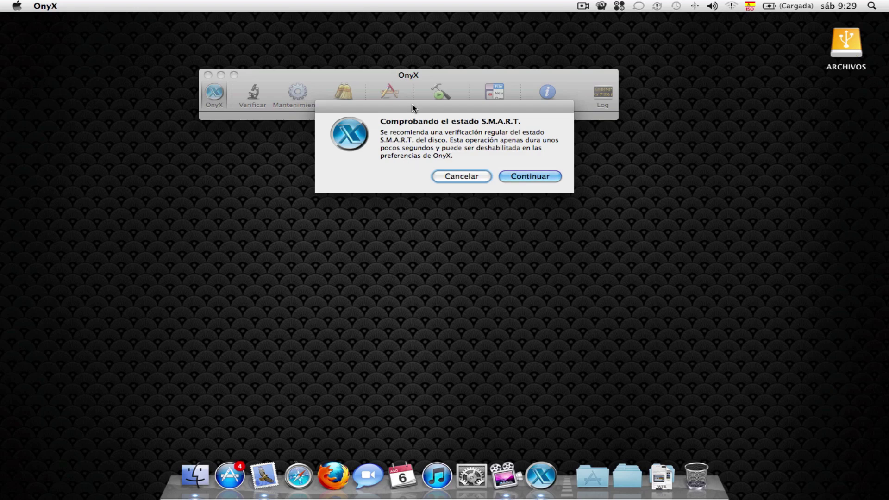
Decline the S.M.A.R.T. status check and the startup volume verification, and dismiss OnyX's password prompt
drag(412, 106, 396, 134)
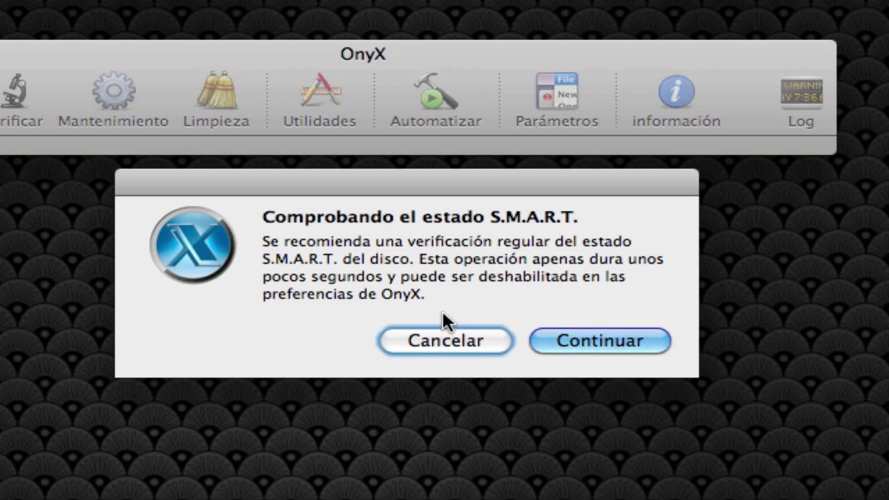
click(431, 341)
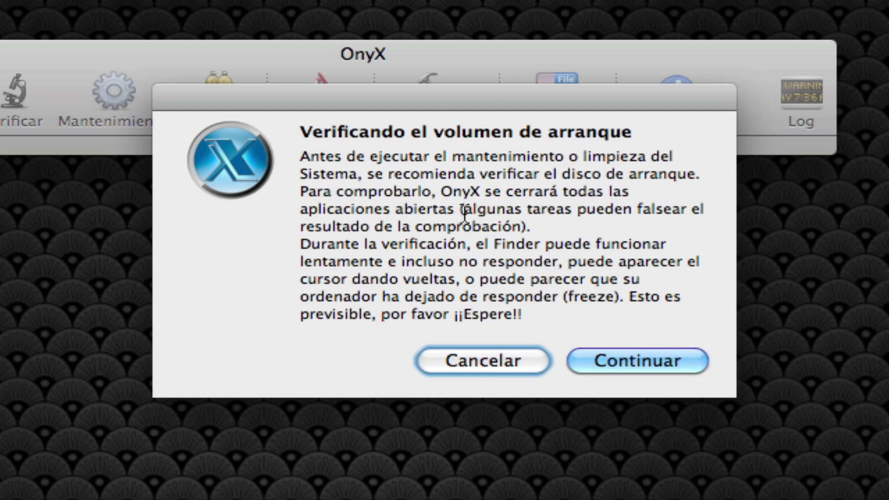
click(449, 360)
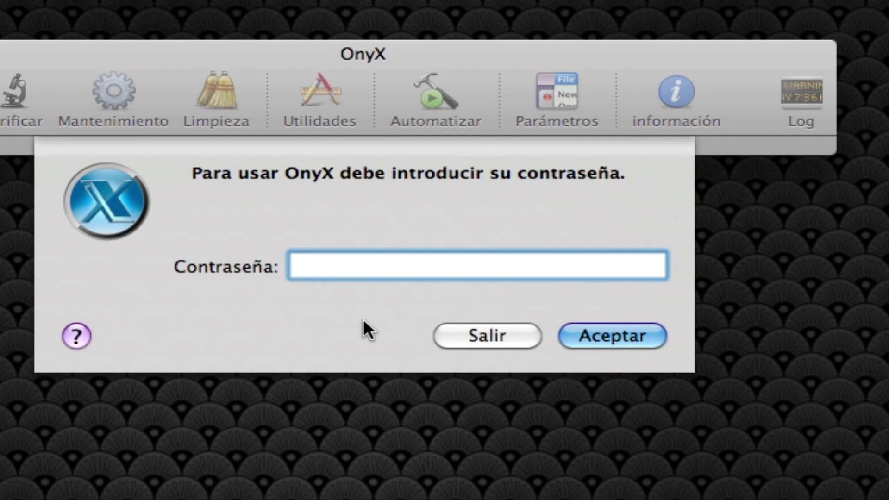
key(Escape)
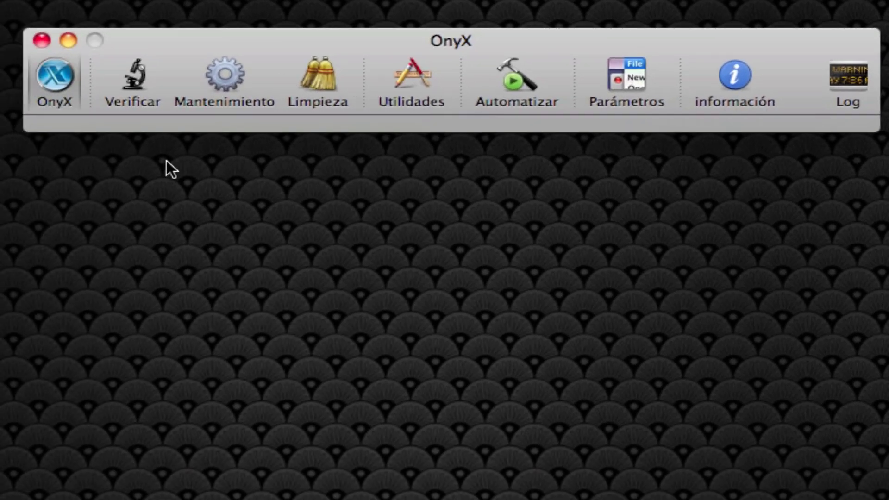
Review the Verificar section and the Mantenimiento options for Permisos, Scripts and Reconstruir
click(143, 65)
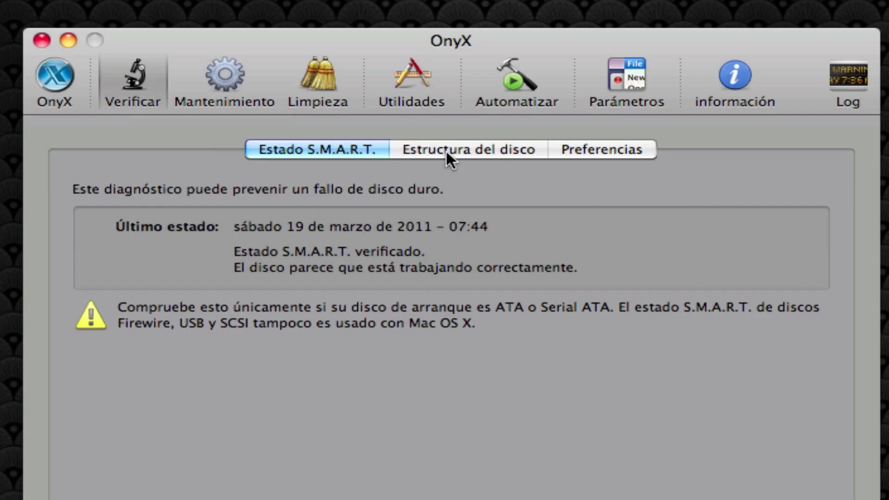
click(215, 73)
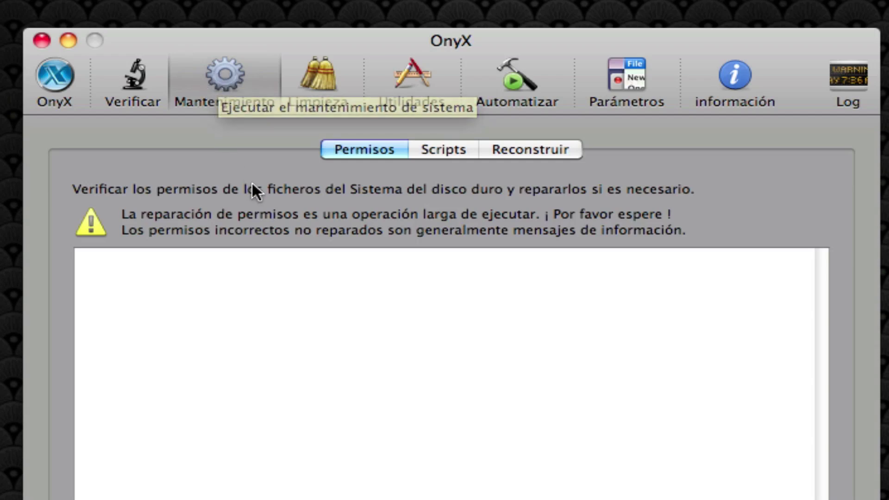
click(441, 155)
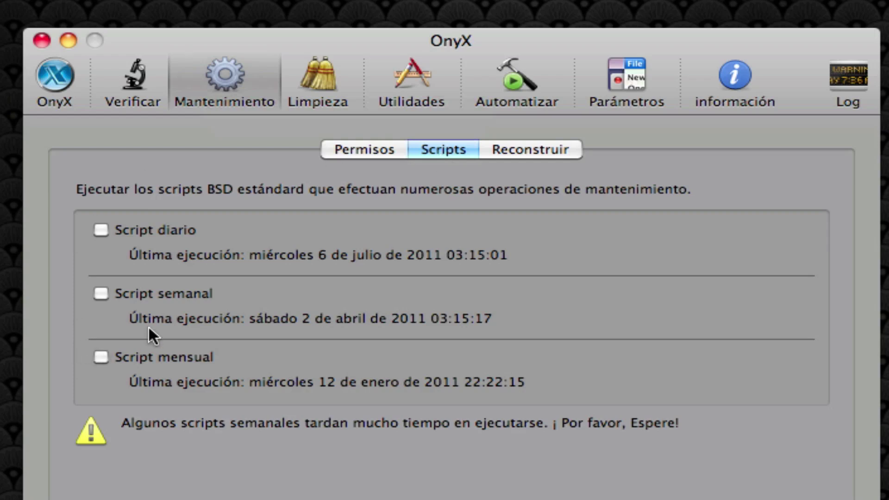
click(510, 153)
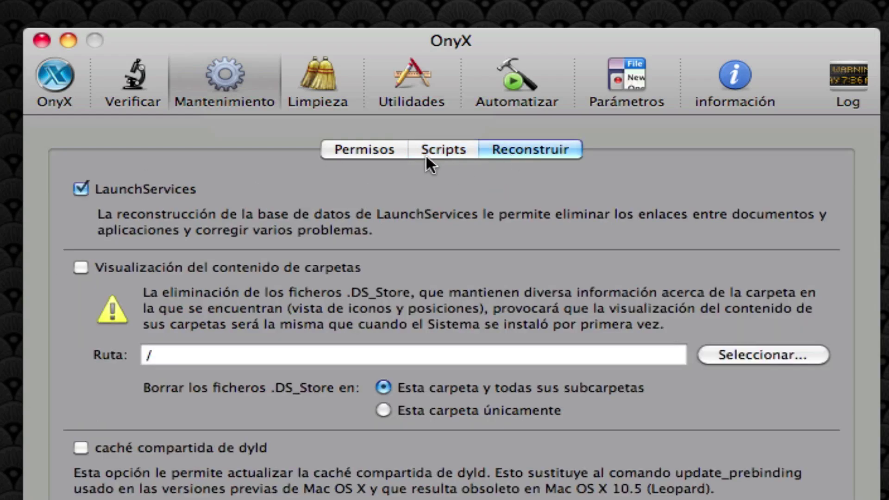
Review the Limpieza options for Sistema, Usuario, Internet, Fuentes, Registros and Otros
click(309, 64)
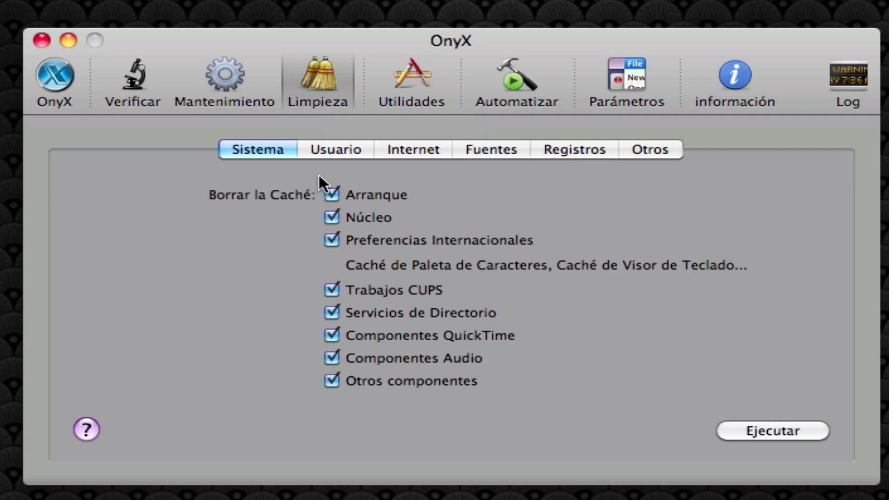
click(327, 157)
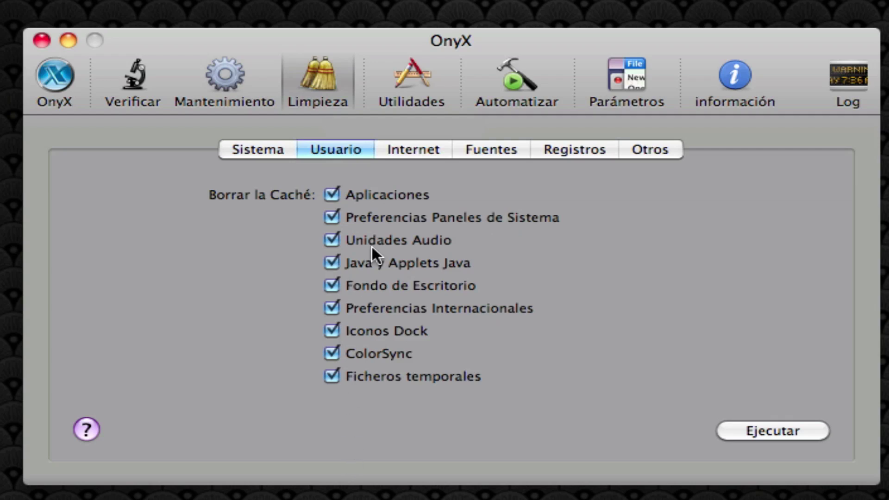
click(417, 150)
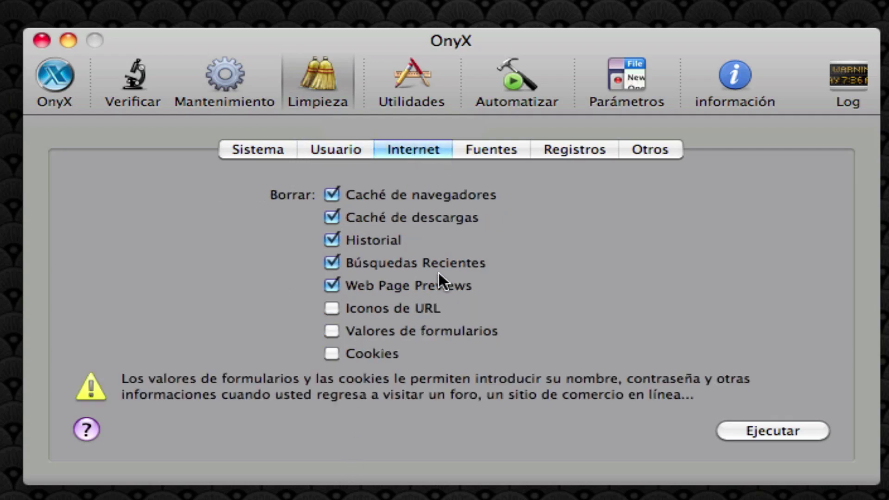
click(499, 151)
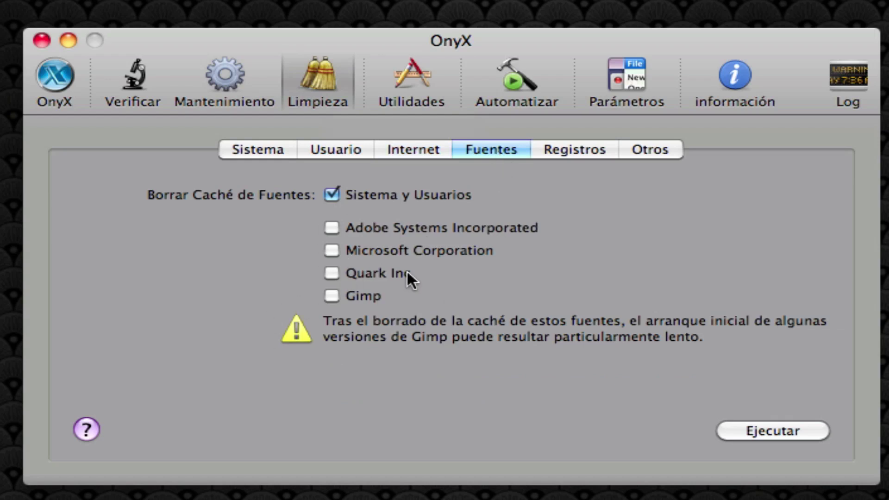
click(564, 154)
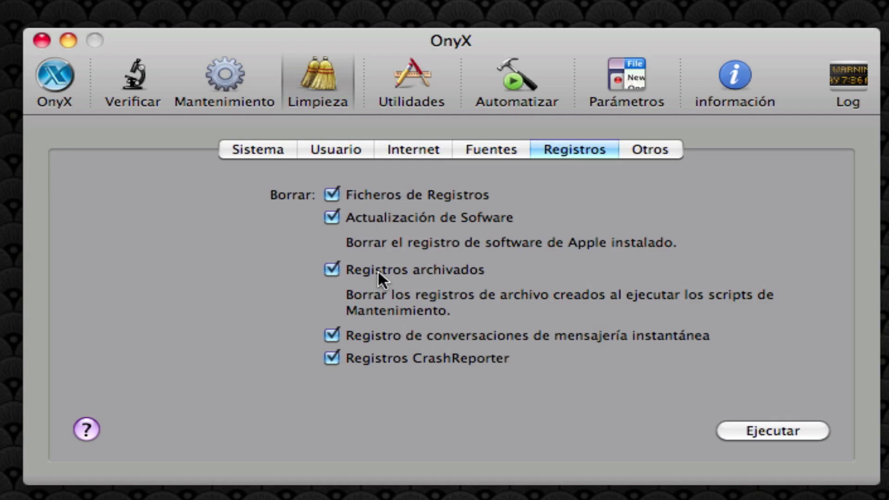
click(657, 150)
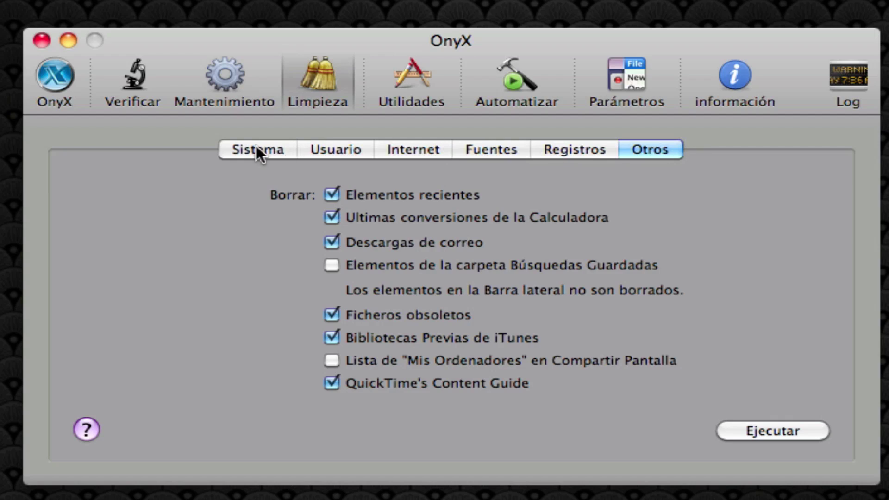
Examine the Utilidades tools for Manuals, Papelera, Encontrar and Process
click(391, 59)
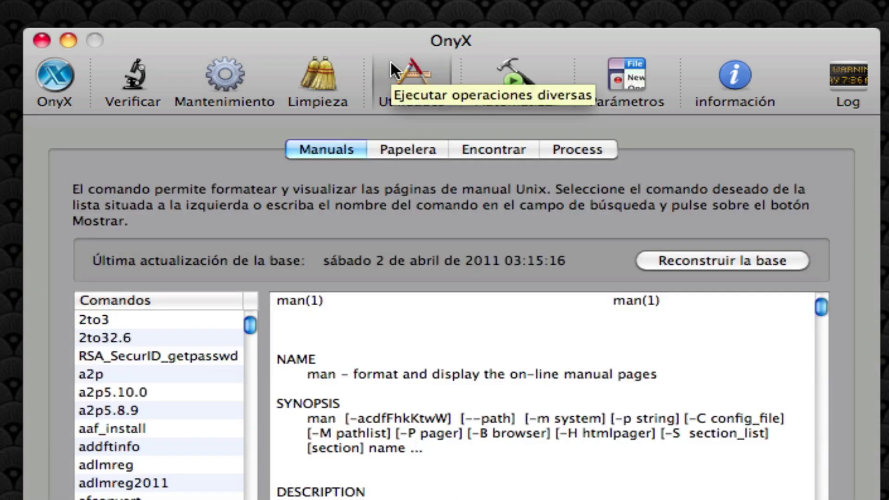
click(408, 149)
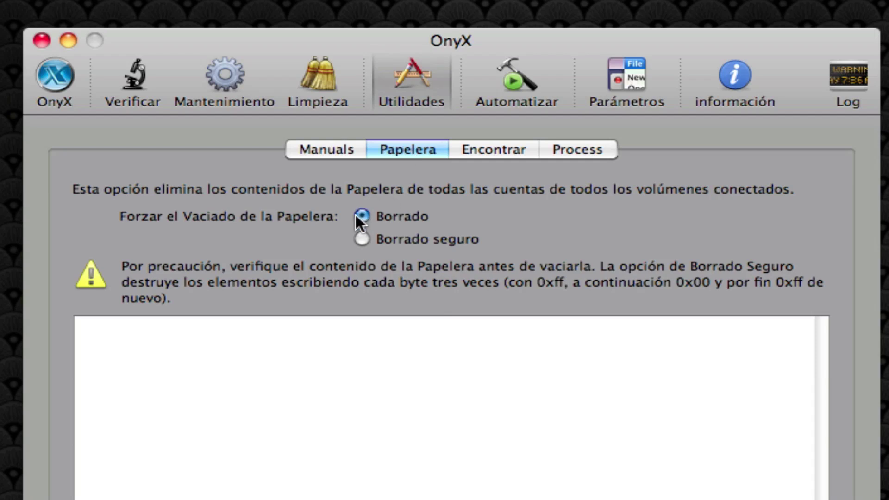
click(514, 153)
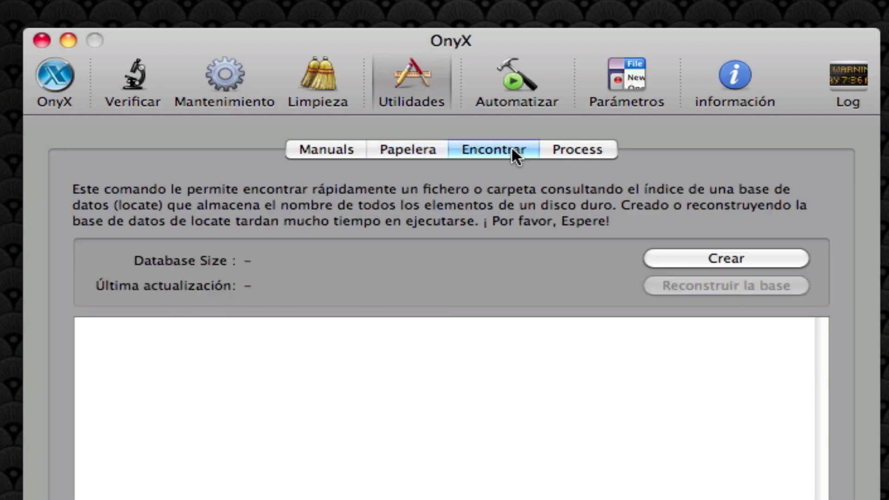
click(561, 148)
Look over the Automatizar tasks and the Parámetros settings for General, Finder, QuickTime and Dock
click(529, 76)
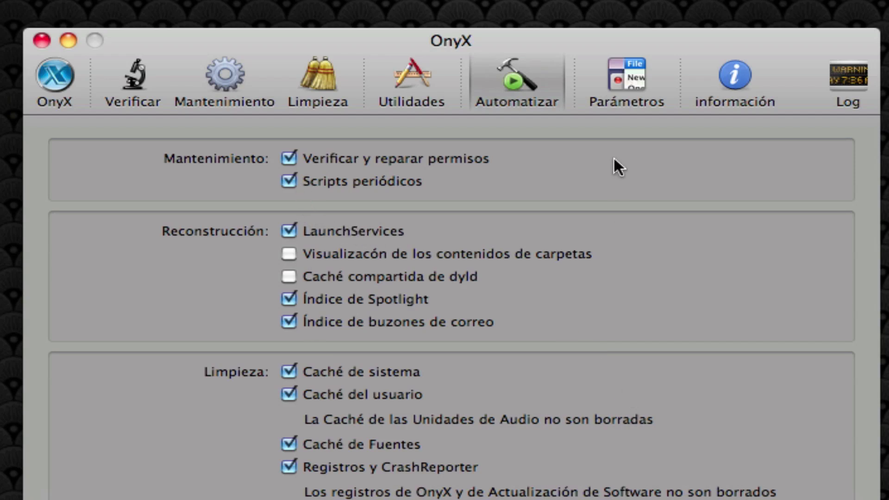
click(624, 78)
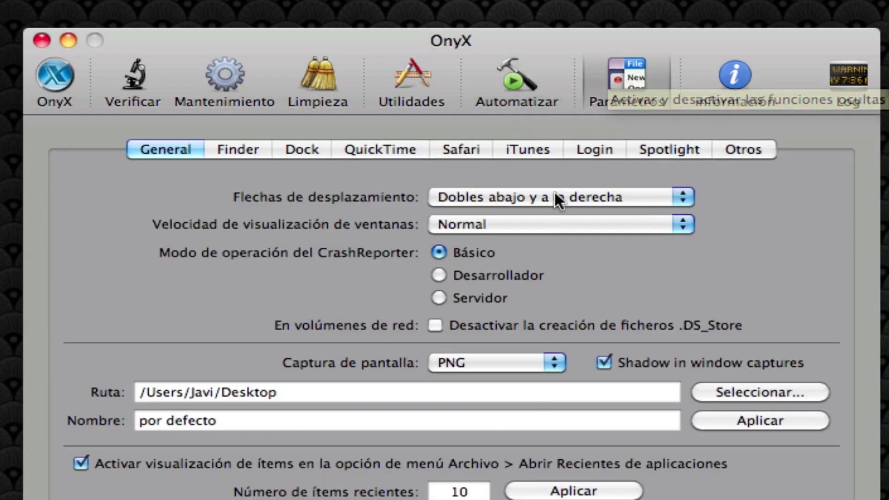
click(244, 150)
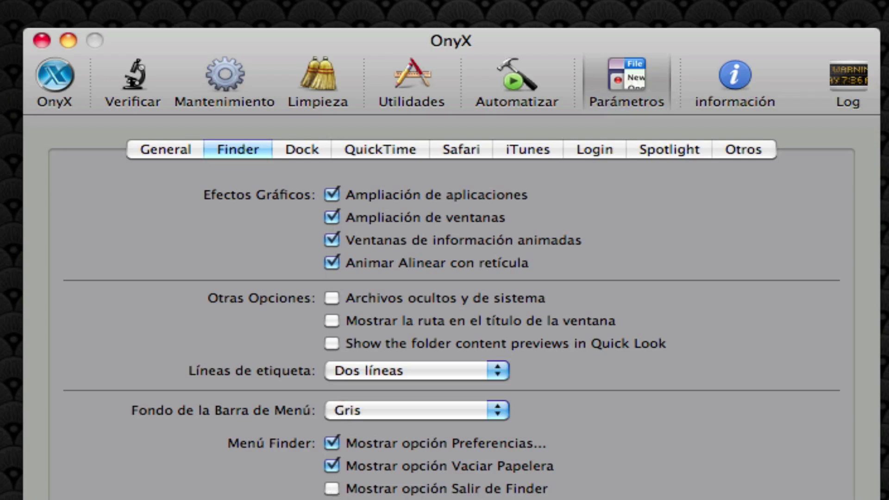
click(370, 148)
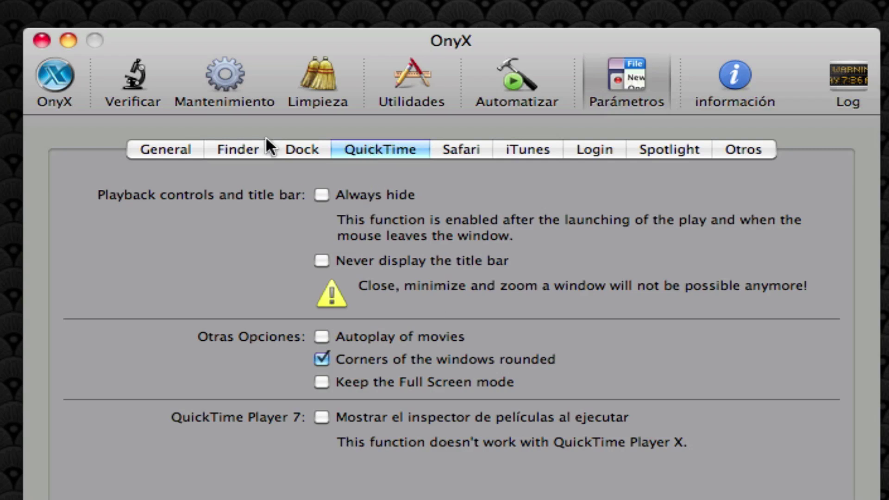
click(294, 151)
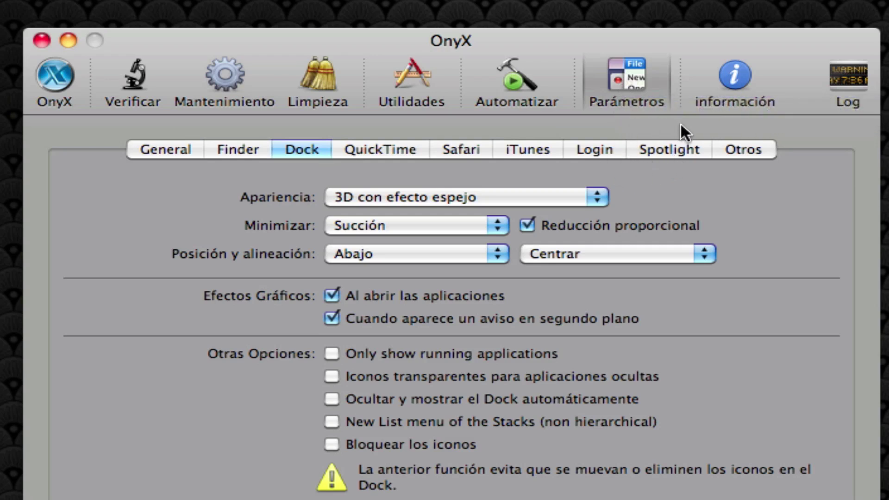
Revisit the Internet and Usuario cleaning options in Limpieza, the Process tool in Utilidades, and the Automatizar tasks
click(321, 72)
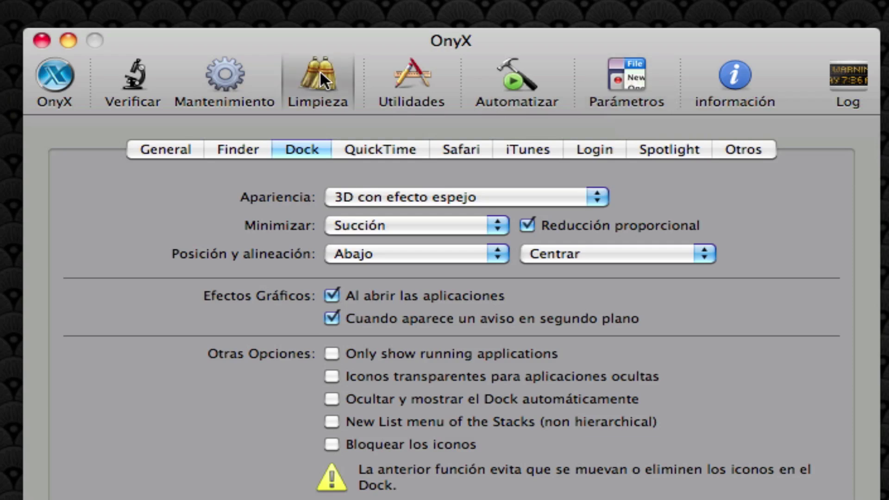
click(319, 71)
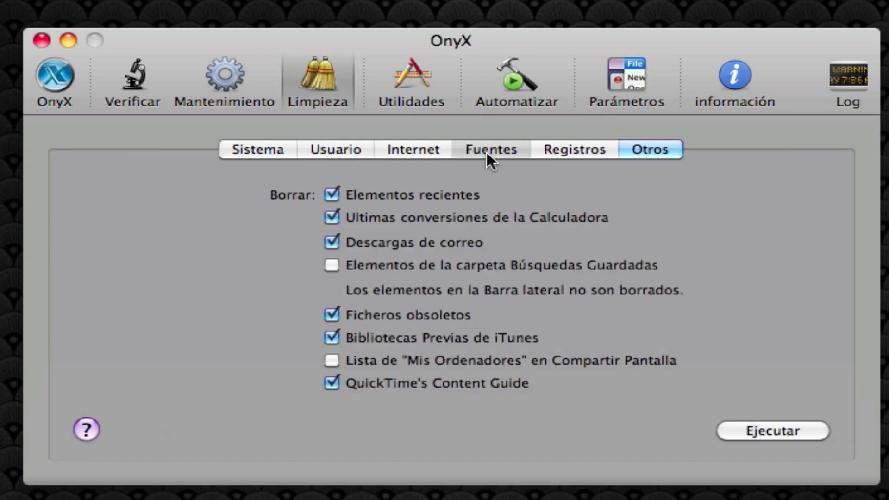
click(369, 149)
click(411, 149)
click(334, 149)
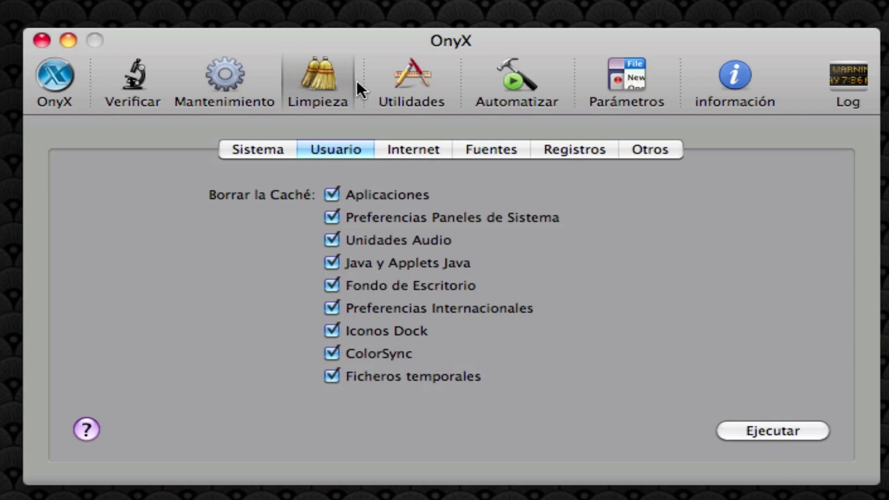
click(413, 73)
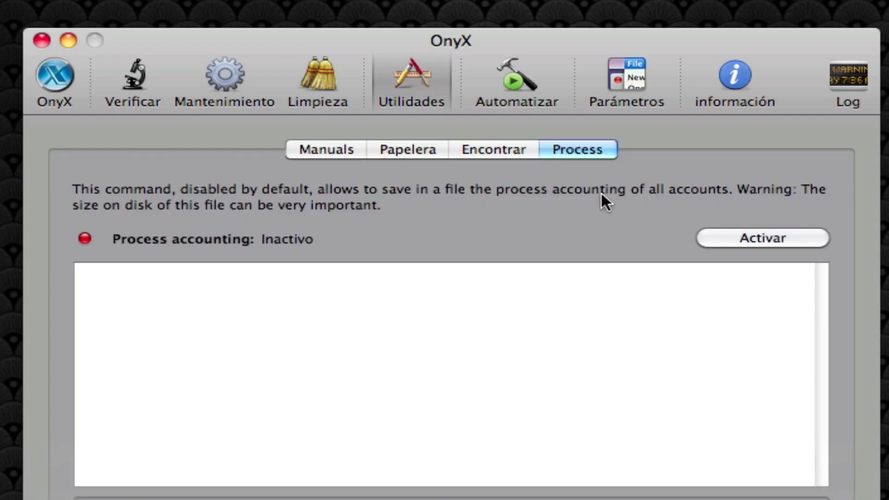
click(529, 56)
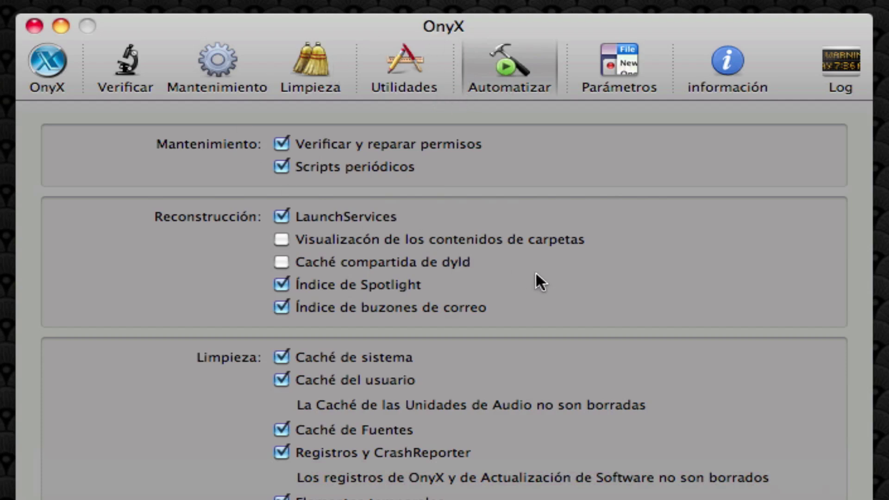
Quit OnyX and confirm the exit
key(super+q)
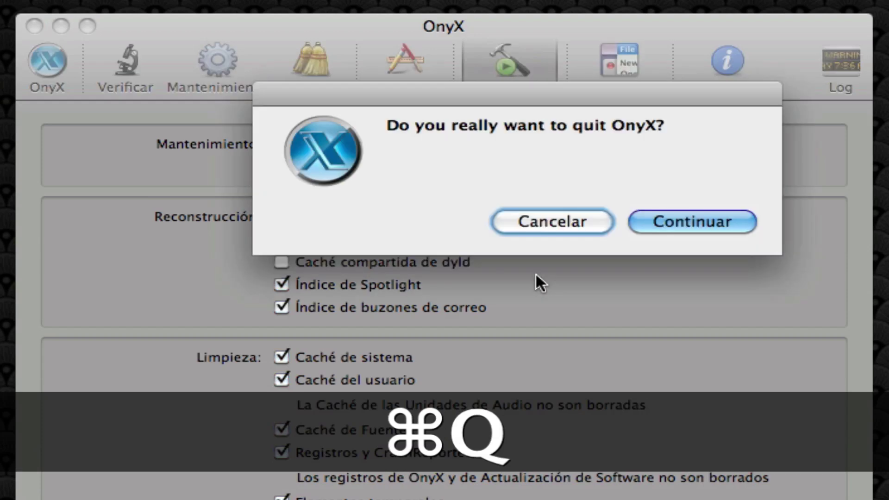
click(687, 224)
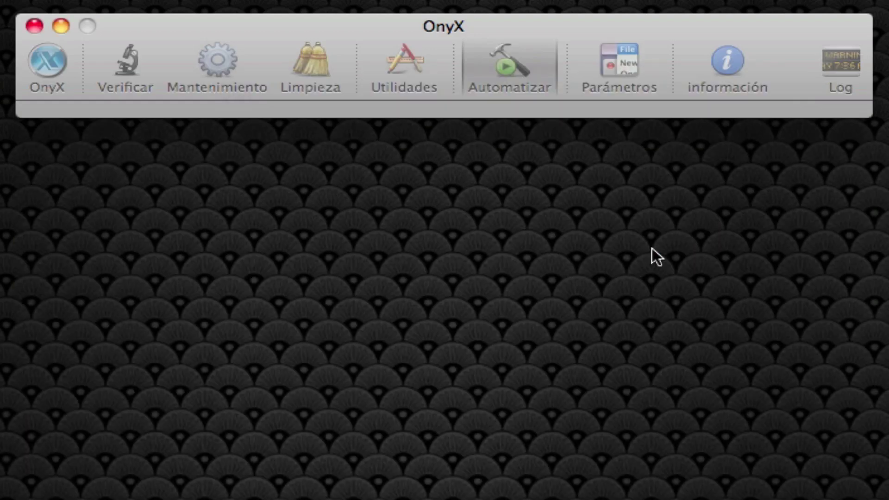
Search the Mac for "cle" to launch CleanMyMac, and decline automatic update checks
key(super+space)
text(cle)
key(Return)
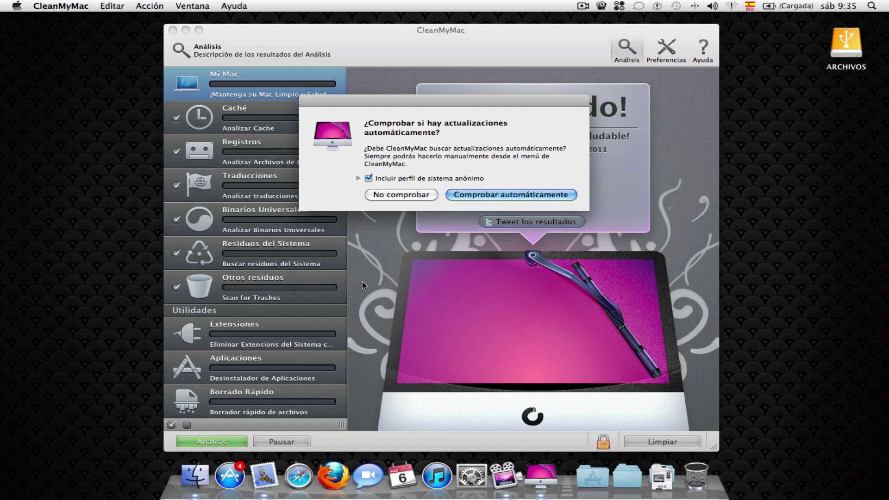
click(380, 196)
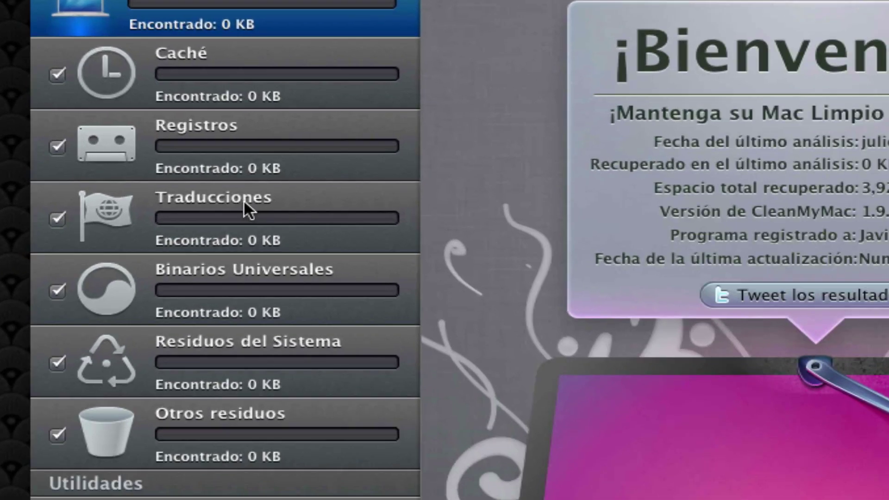
Examine the list of languages that can be marked for the Traducciones cleanup
click(245, 211)
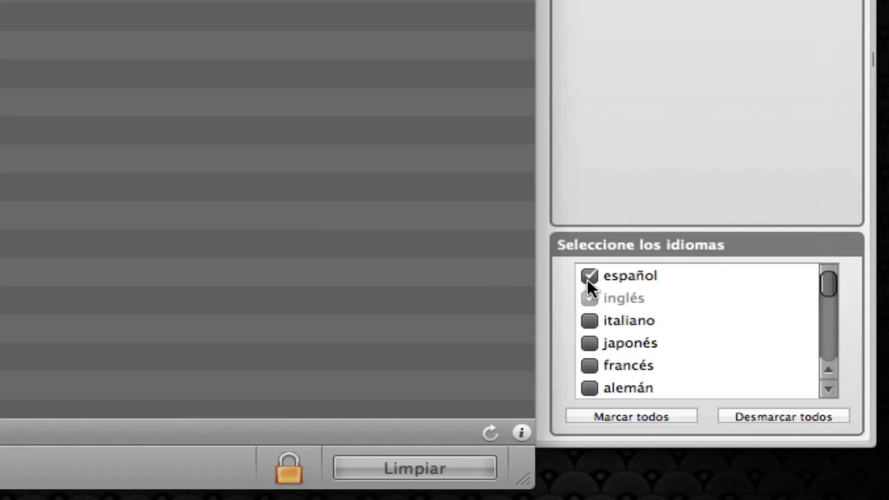
scroll(628, 341, down, 10)
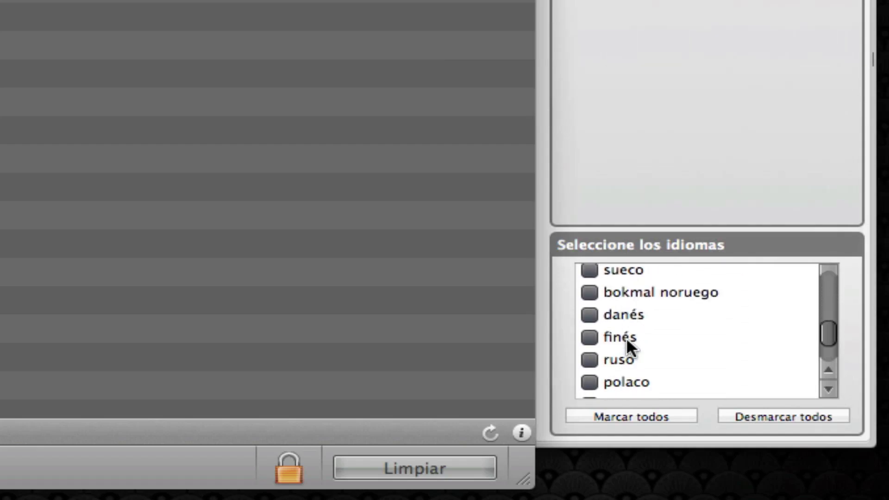
scroll(628, 341, down, 3)
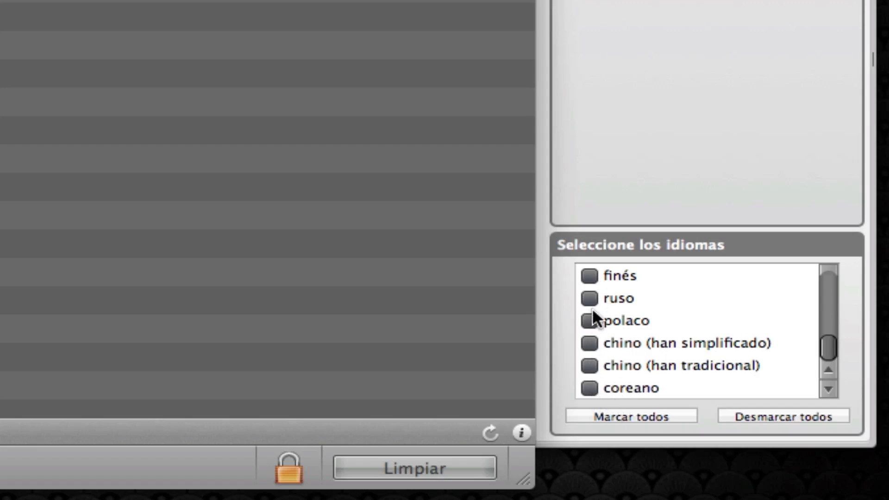
scroll(592, 307, up, 5)
scroll(591, 309, up, 1)
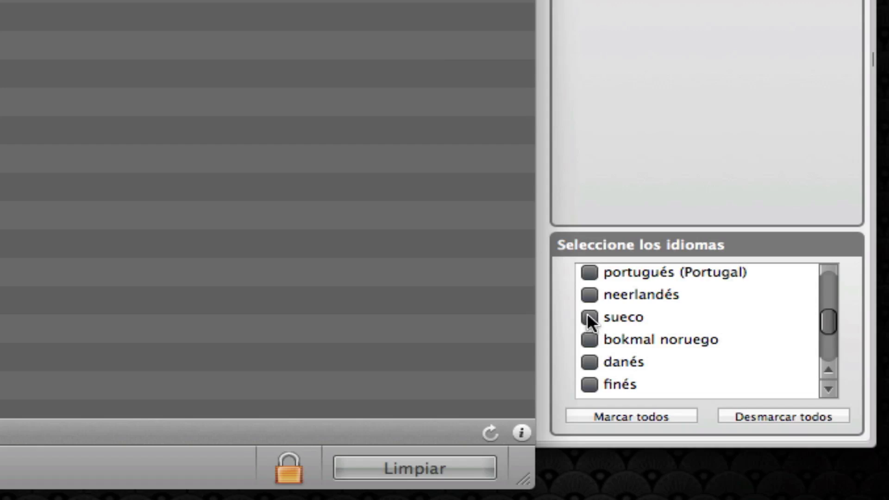
scroll(588, 319, up, 6)
scroll(588, 319, up, 1)
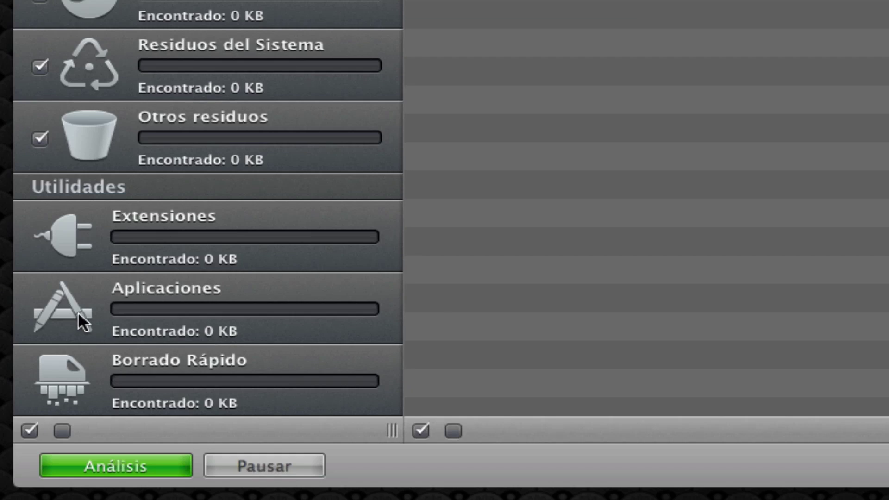
View the Aplicaciones uninstall utility, and open the Mac's Aplicaciones folder beside it, closing the folder after looking through the apps
click(79, 310)
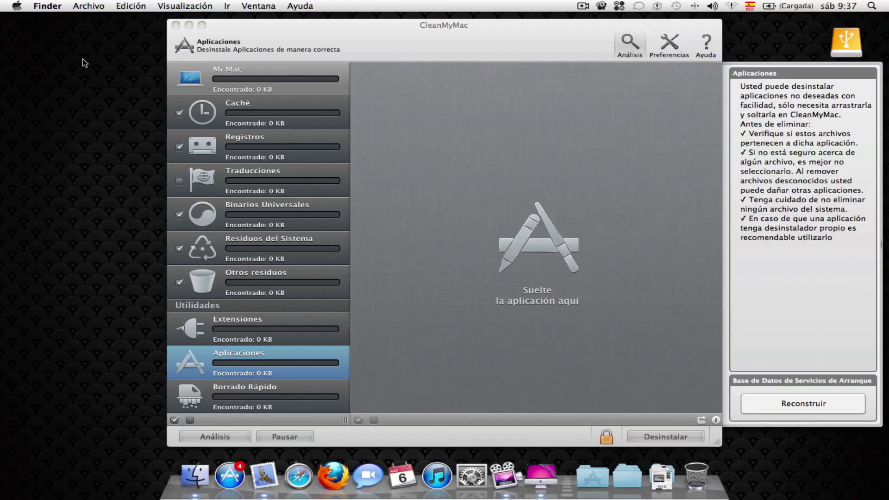
click(226, 5)
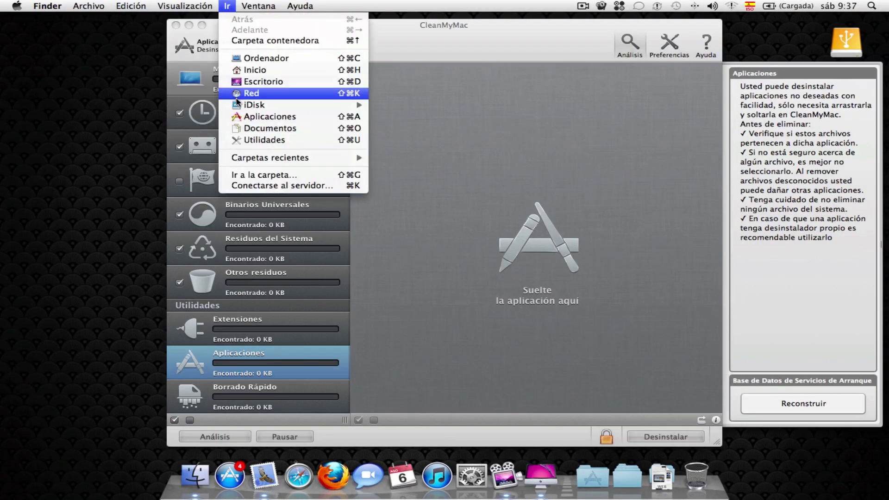
click(237, 117)
drag(229, 111, 121, 72)
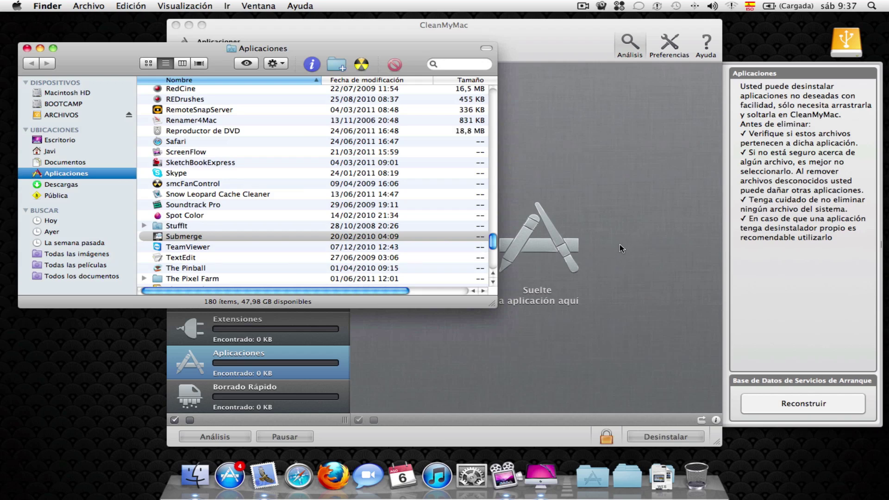
click(27, 48)
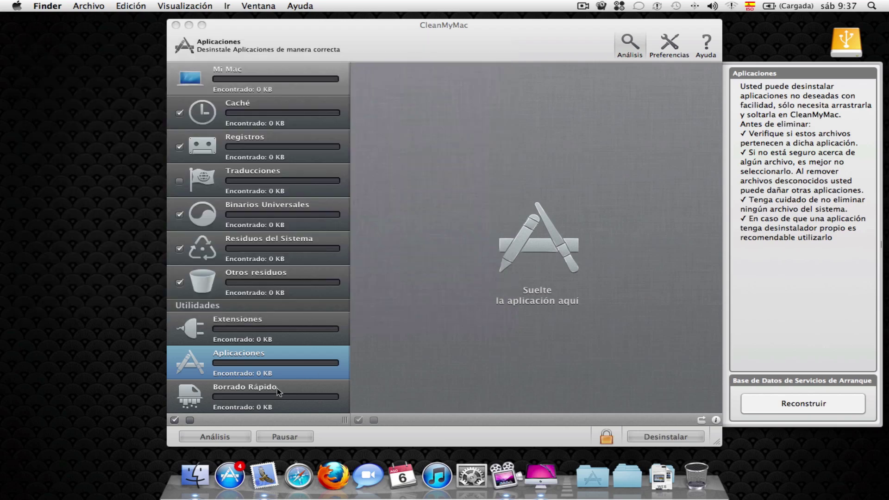
Look over the Extensiones and Borrado Rápido utilities and the Registros and Caché cleanup categories
click(188, 322)
click(207, 321)
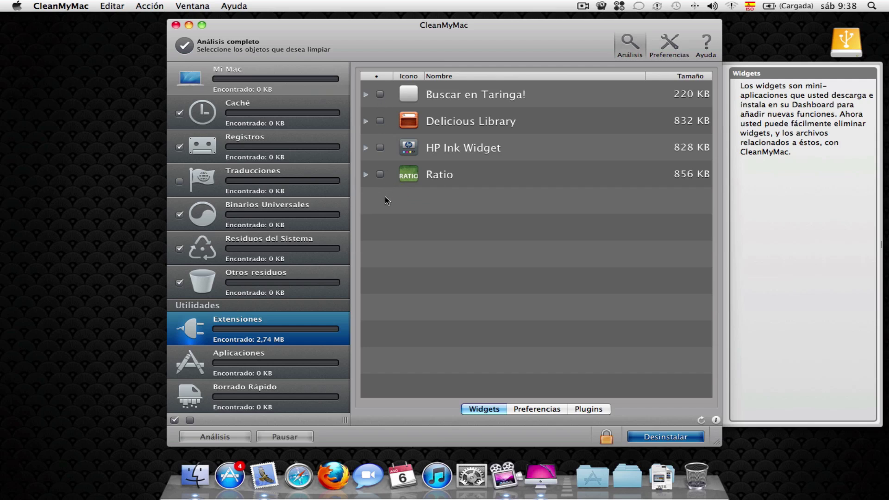
click(204, 393)
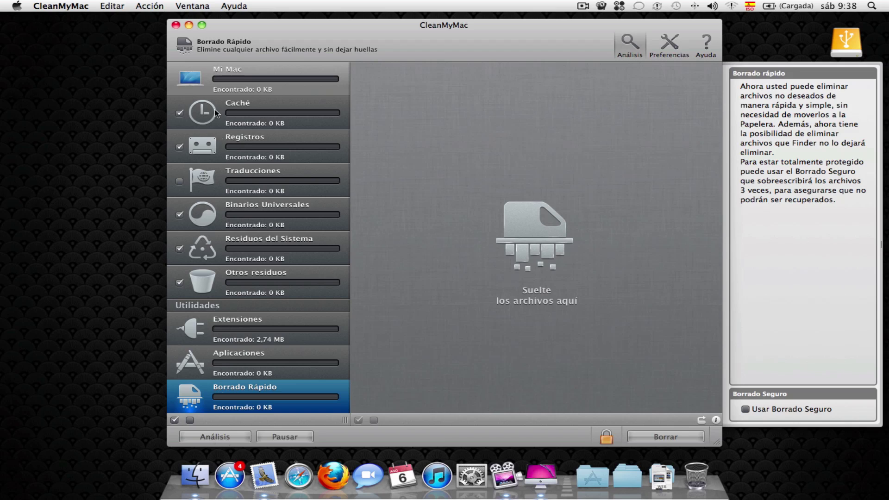
click(215, 146)
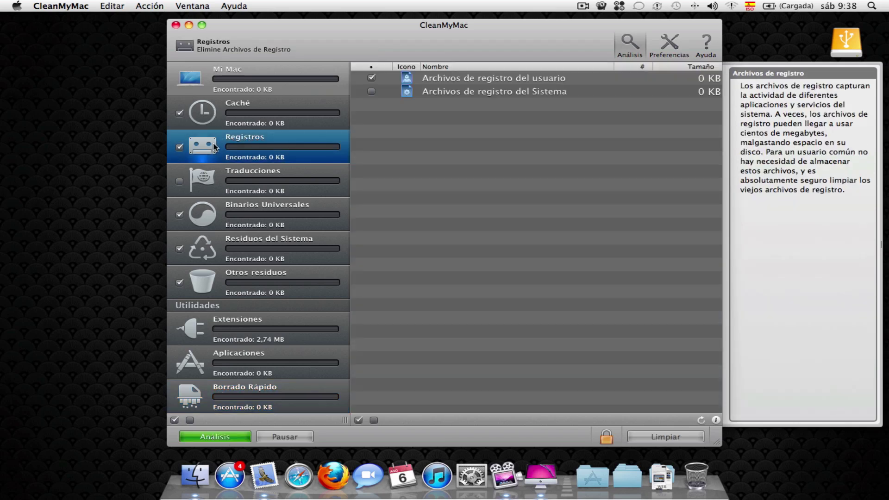
click(217, 101)
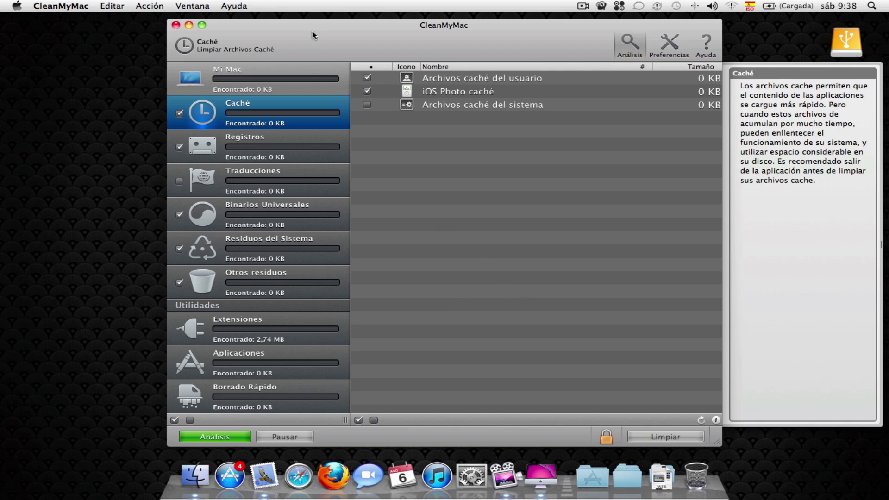
Move the CleanMyMac window clear of the ARCHIVOS drive on the desktop and select the drive
drag(312, 37, 248, 38)
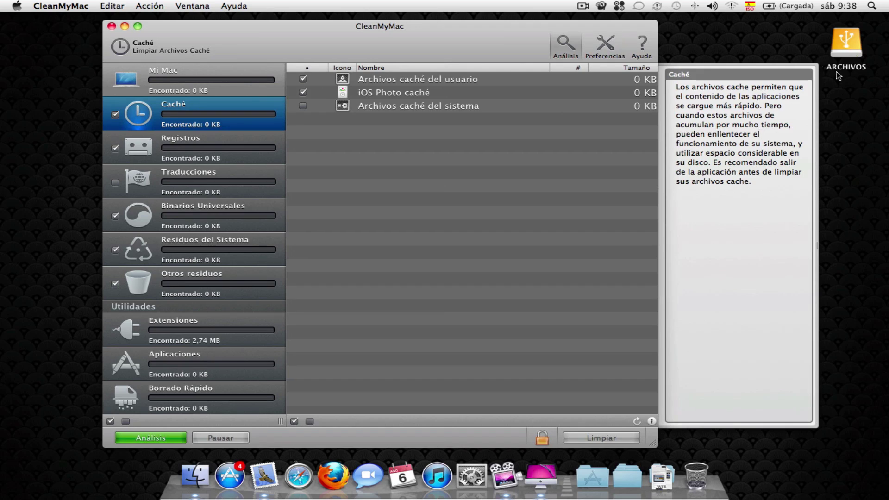
click(840, 42)
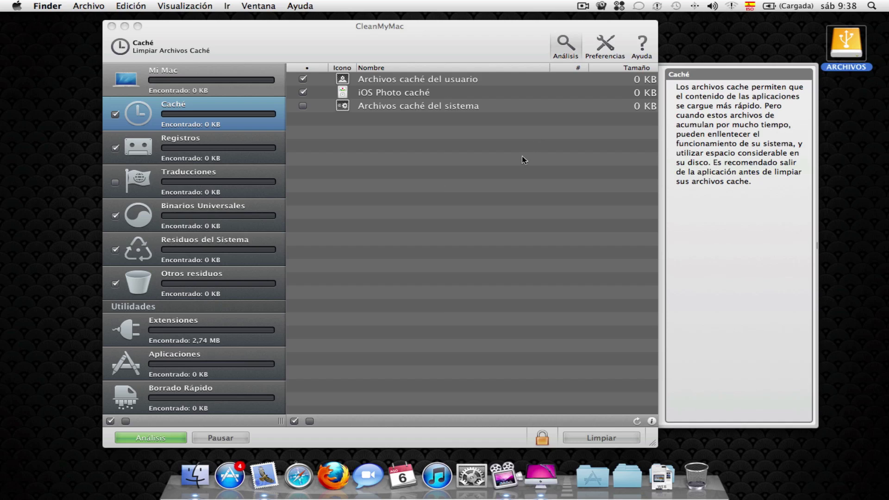
key(super)
key(super+space)
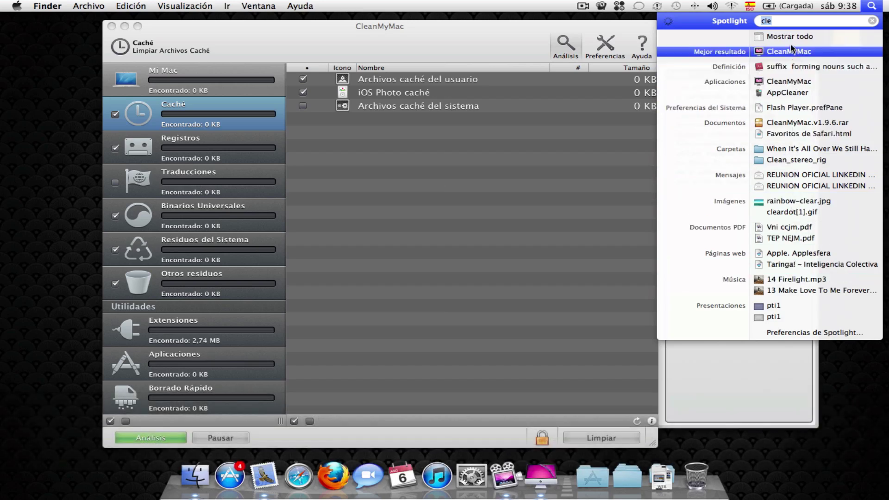
click(593, 185)
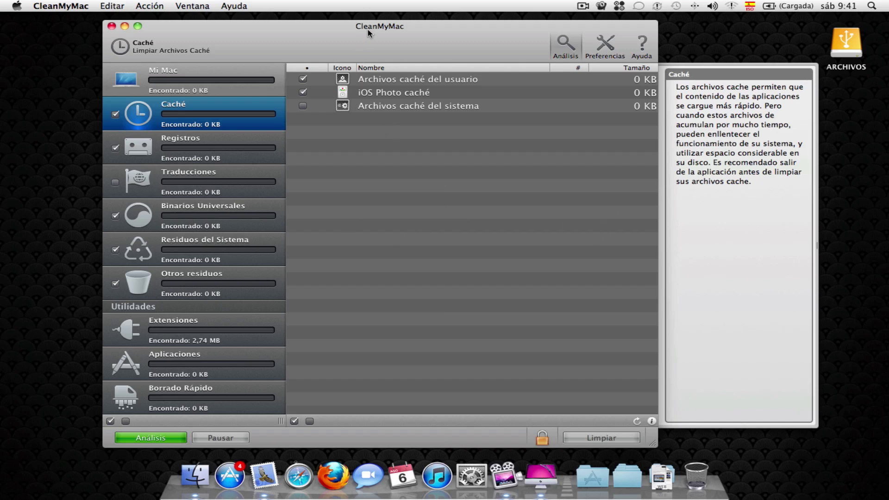
drag(368, 29, 369, 30)
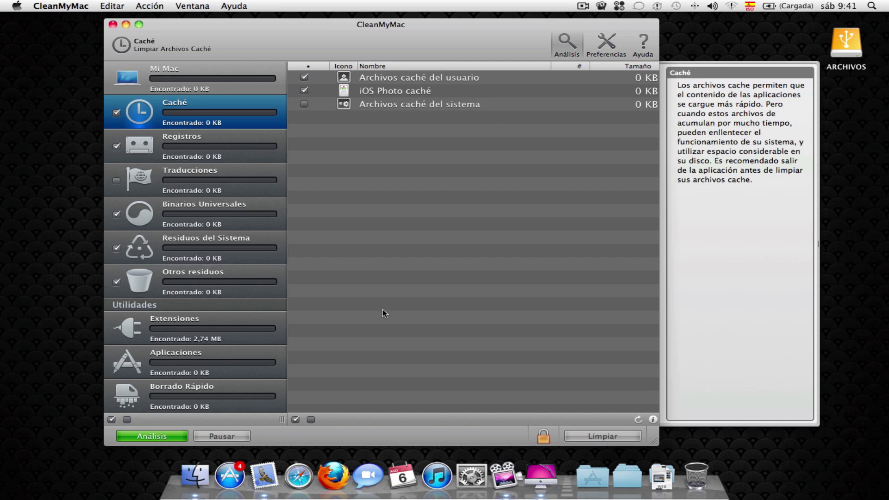
Quit CleanMyMac and search the Mac for "mack" to launch MacKeeper
key(super+q)
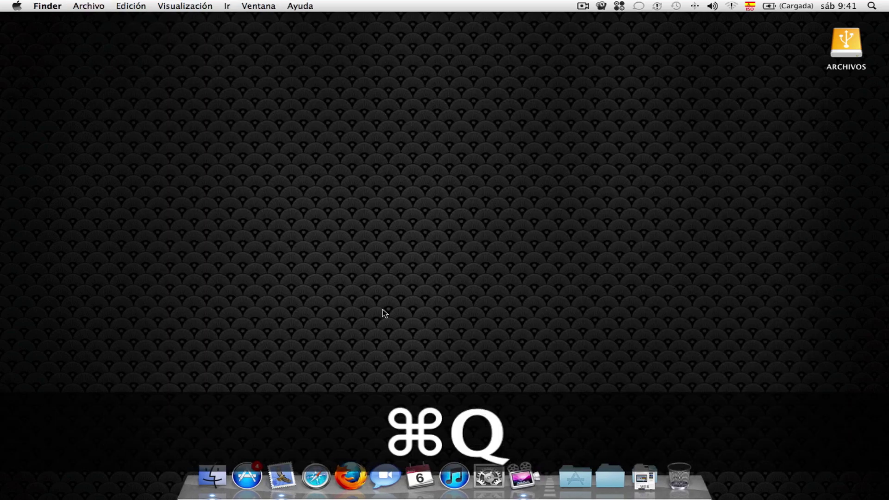
key(super+space)
text(mack)
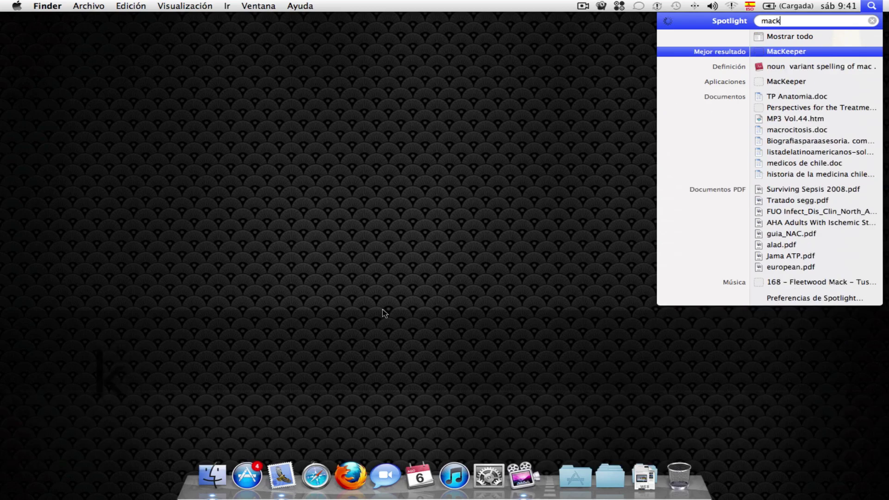
key(Return)
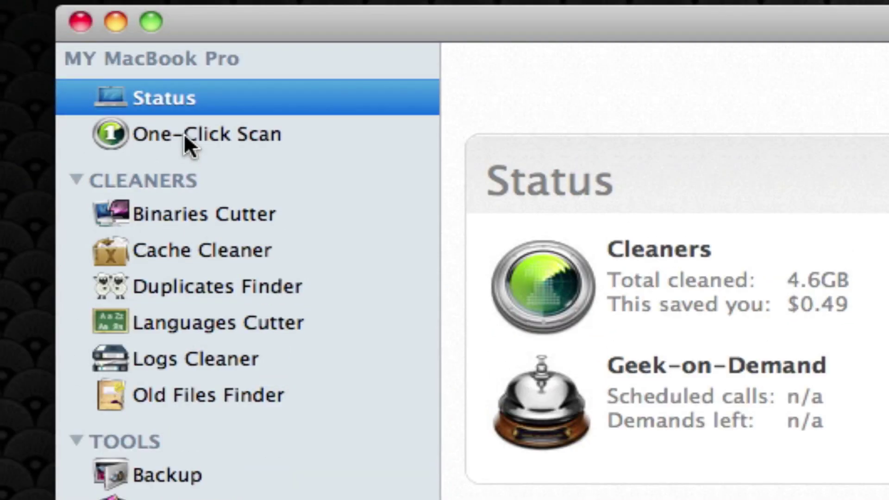
Start a One-Click Scan, eject the ARCHIVOS drive from the desktop, and return to MacKeeper
click(185, 143)
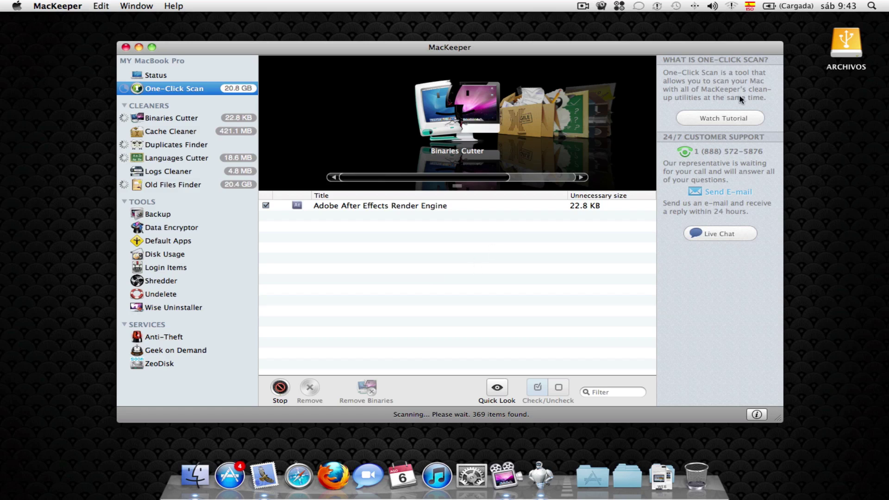
click(846, 43)
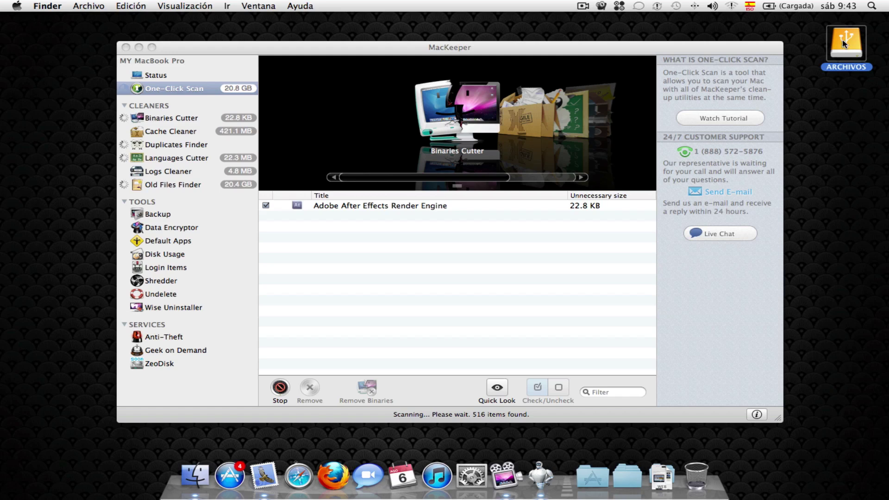
right_click(846, 43)
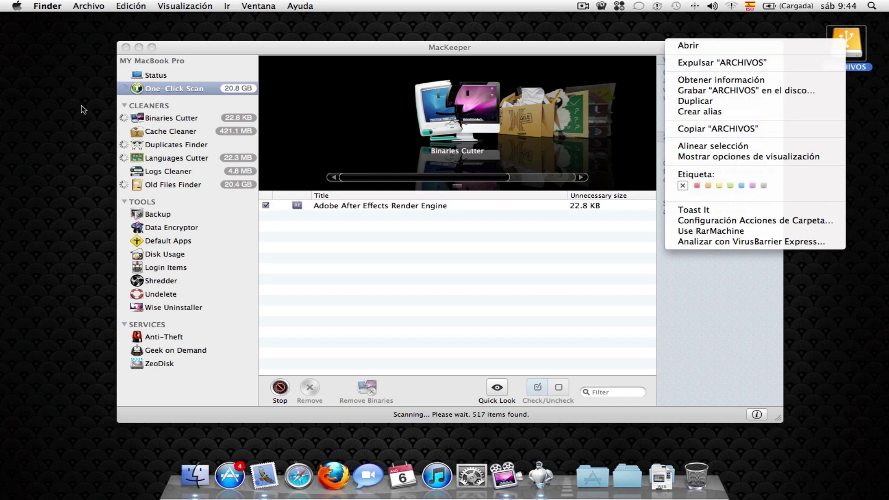
click(740, 63)
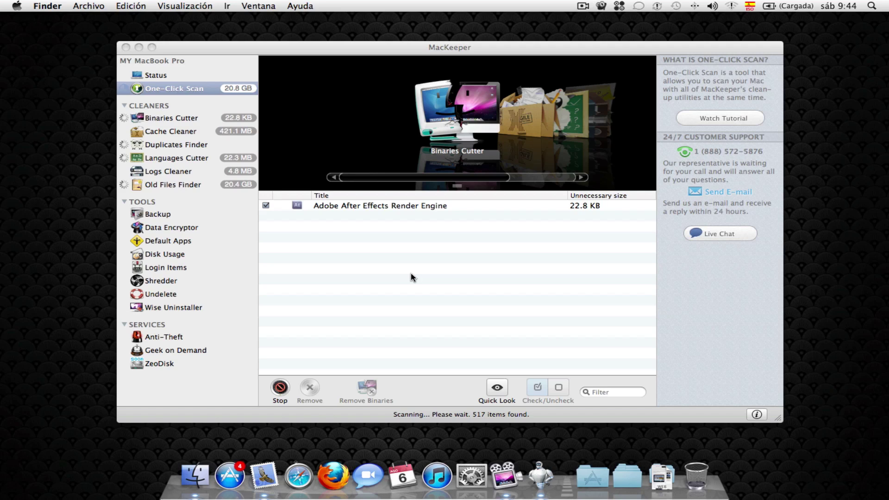
click(393, 47)
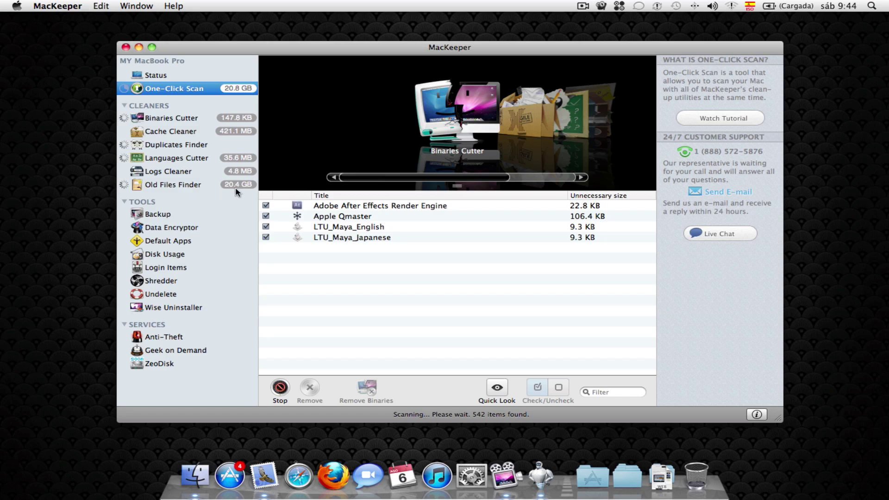
Review the Old Files Finder results, widening the Title column and reversing its sort order to read the full file paths
click(179, 187)
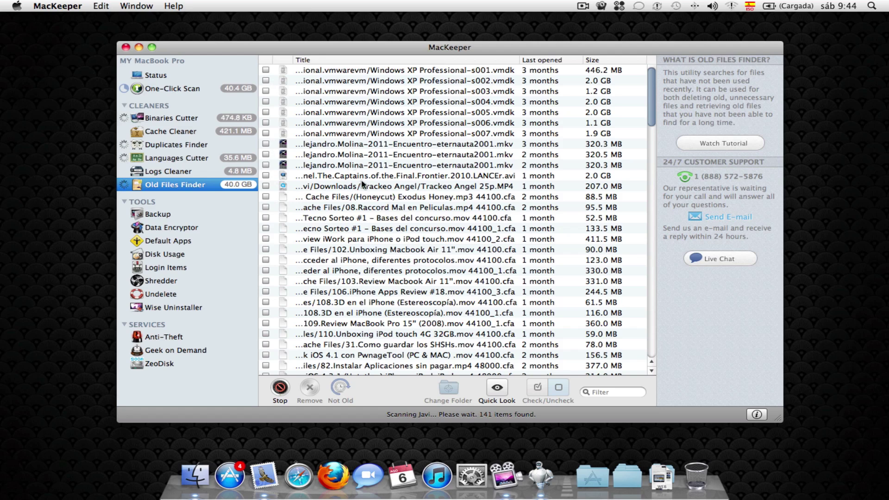
drag(520, 59, 633, 73)
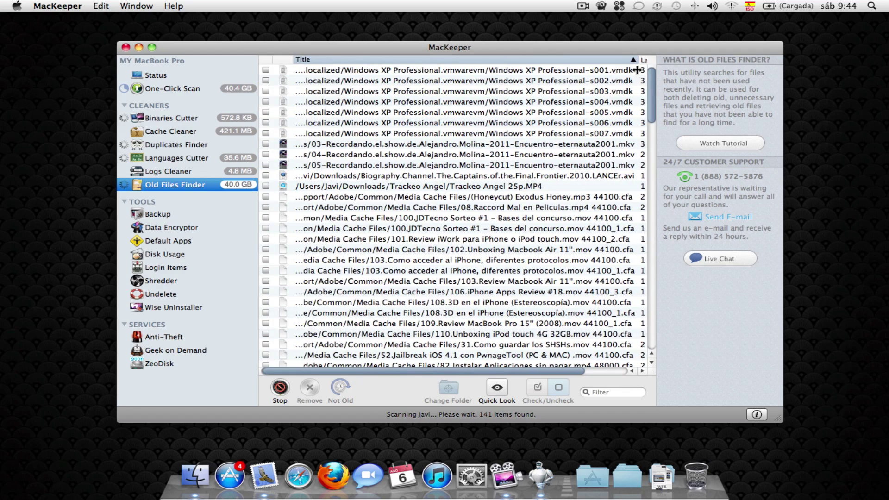
scroll(487, 133, right, 3)
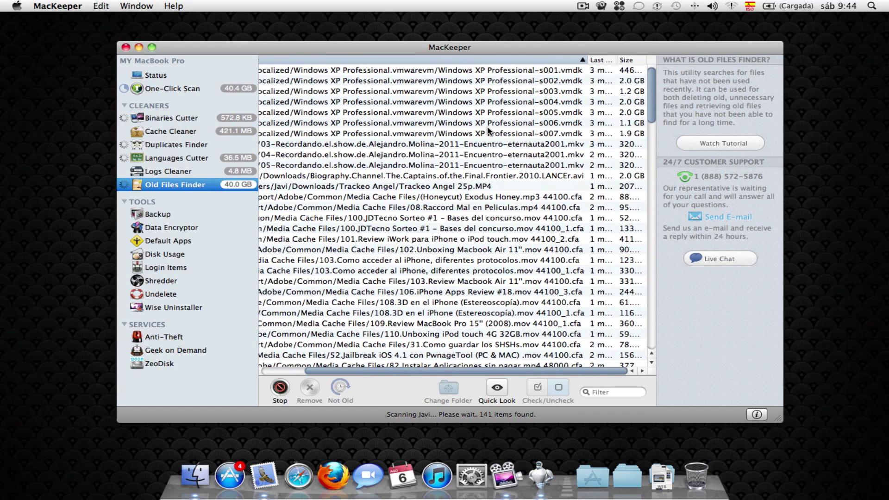
scroll(491, 131, left, 3)
scroll(509, 121, right, 5)
click(584, 59)
scroll(318, 165, left, 3)
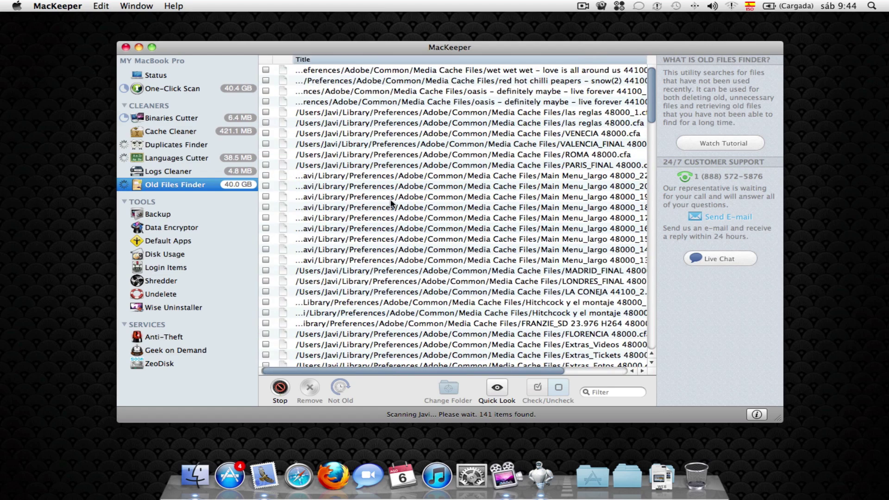
scroll(418, 209, right, 2)
scroll(418, 209, right, 4)
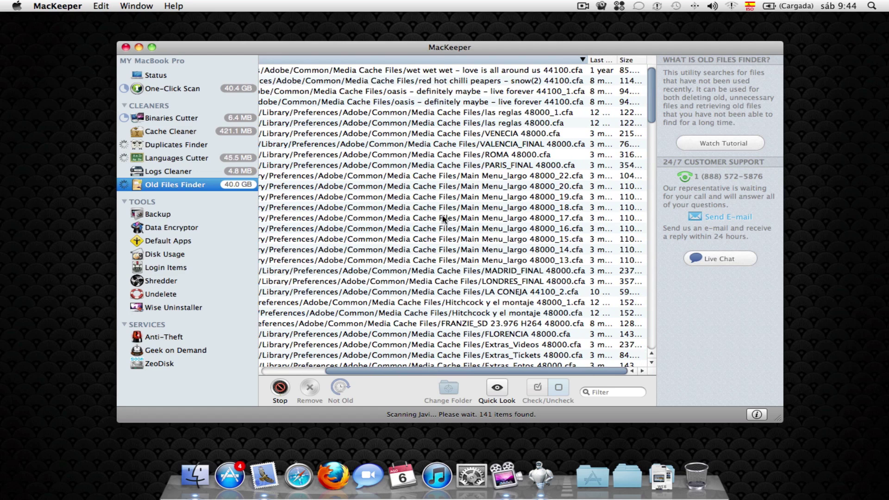
scroll(484, 215, left, 5)
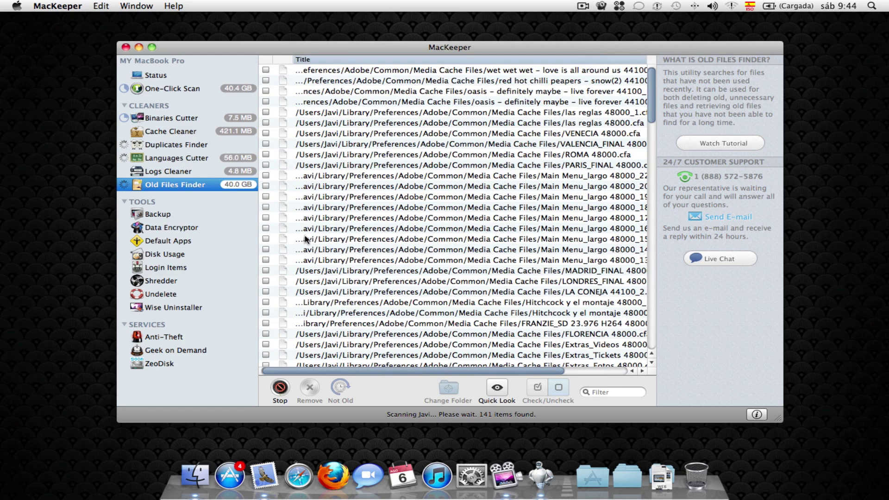
Return to the One-Click Scan overview and hide MacKeeper
click(171, 88)
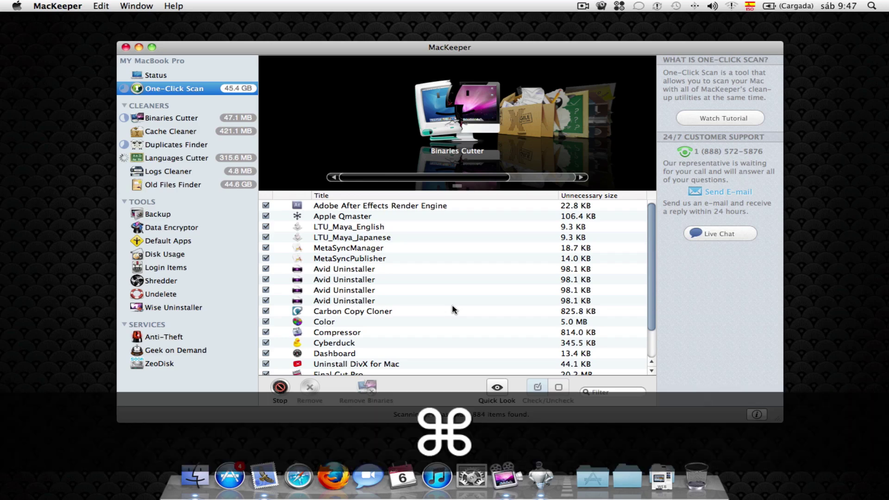
key(super+h)
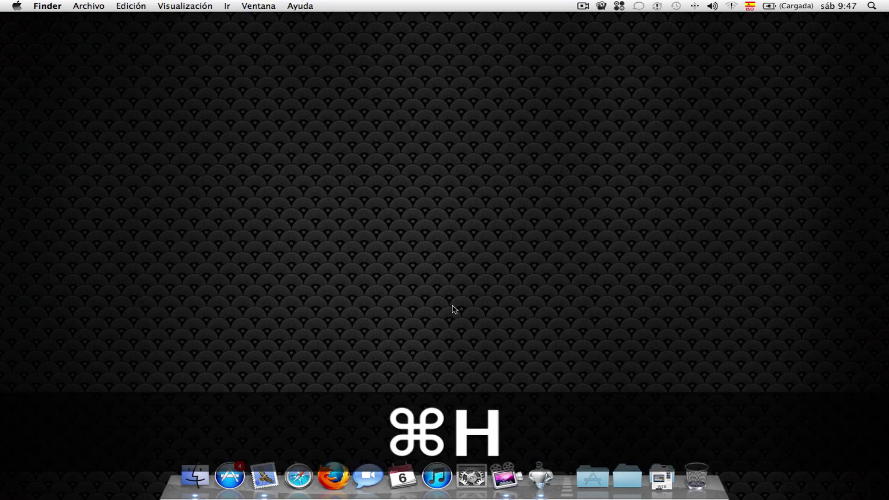